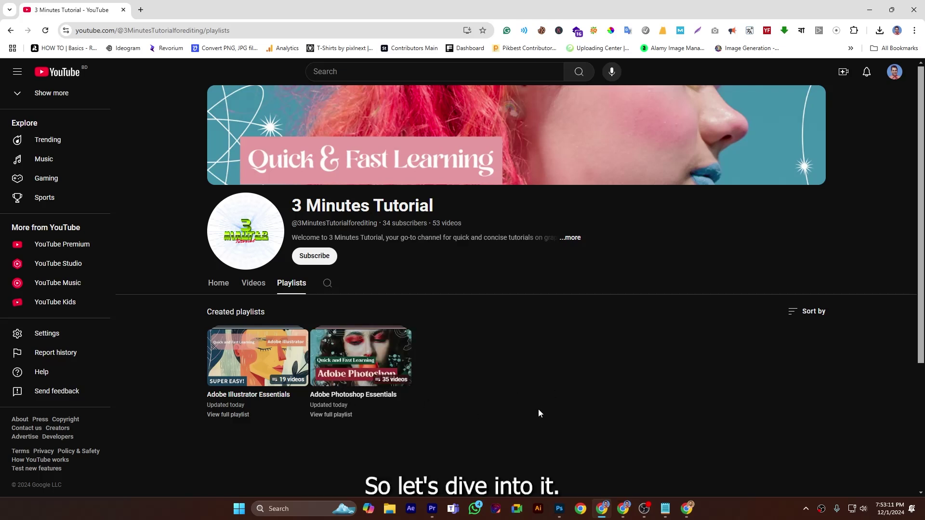
# - Return to Photoshop and undo the accidental clone dab on the peppers
pyautogui.click(558, 509)
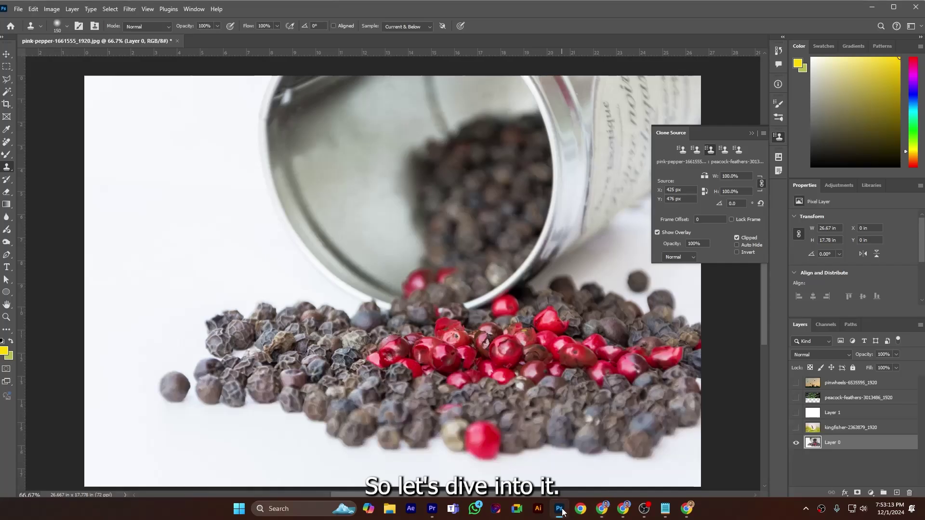
pyautogui.click(657, 400)
pyautogui.hotkey('ctrl', 'z')
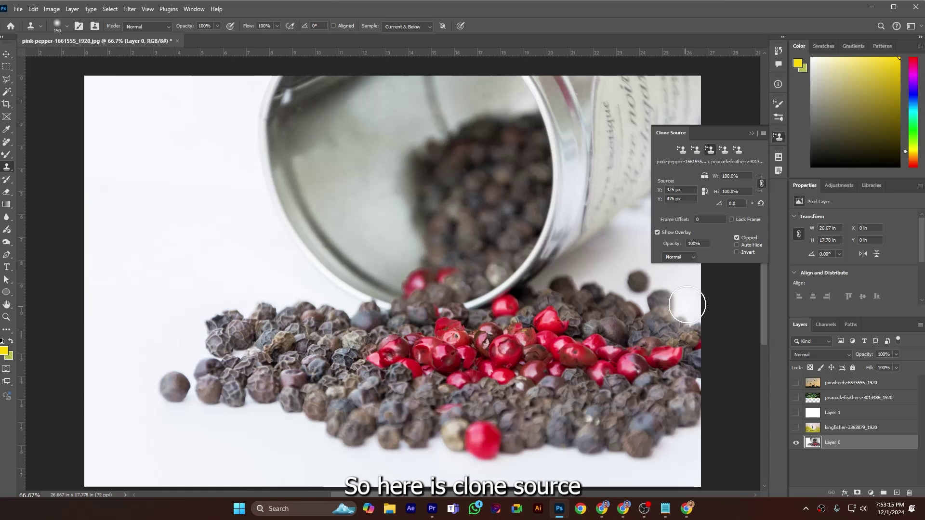
# - Choose the Clone Stamp tool and select clone source 1, sampling Current Layer
pyautogui.click(96, 27)
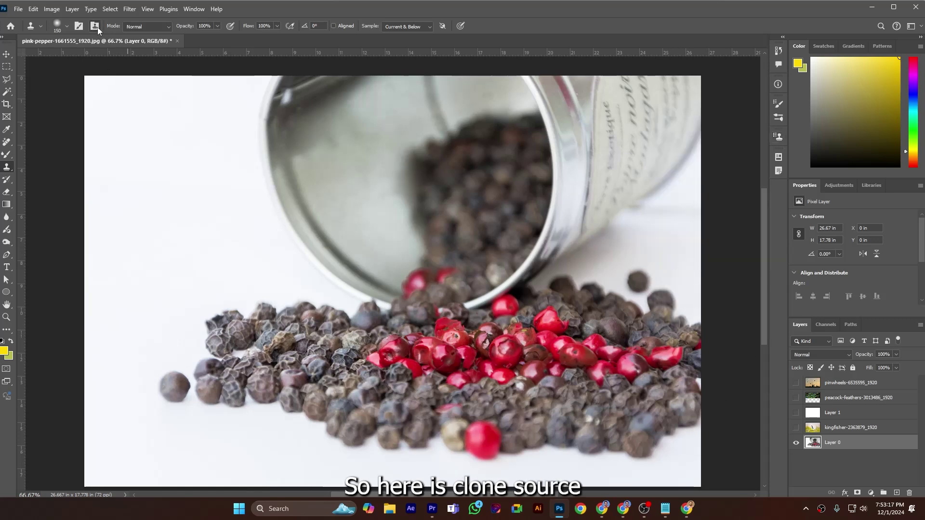
pyautogui.click(97, 27)
pyautogui.rightClick(7, 167)
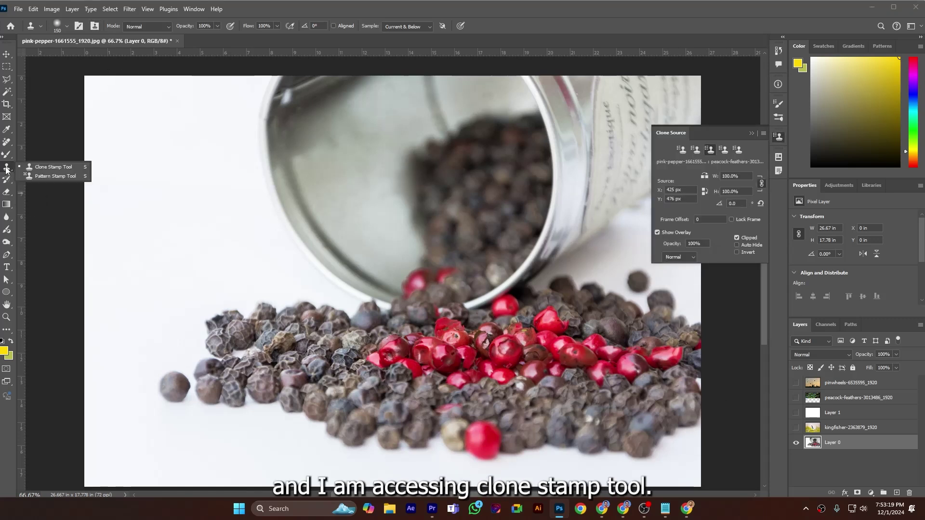
pyautogui.click(51, 169)
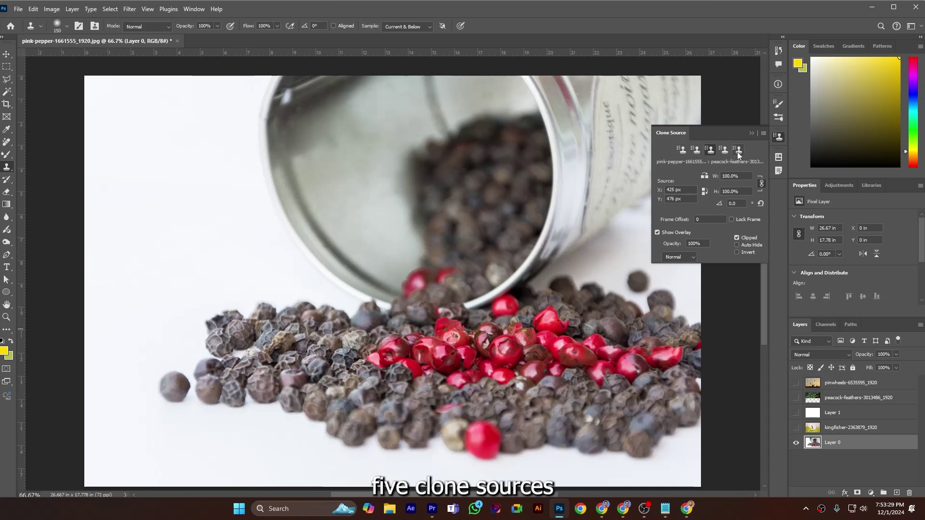
pyautogui.click(682, 152)
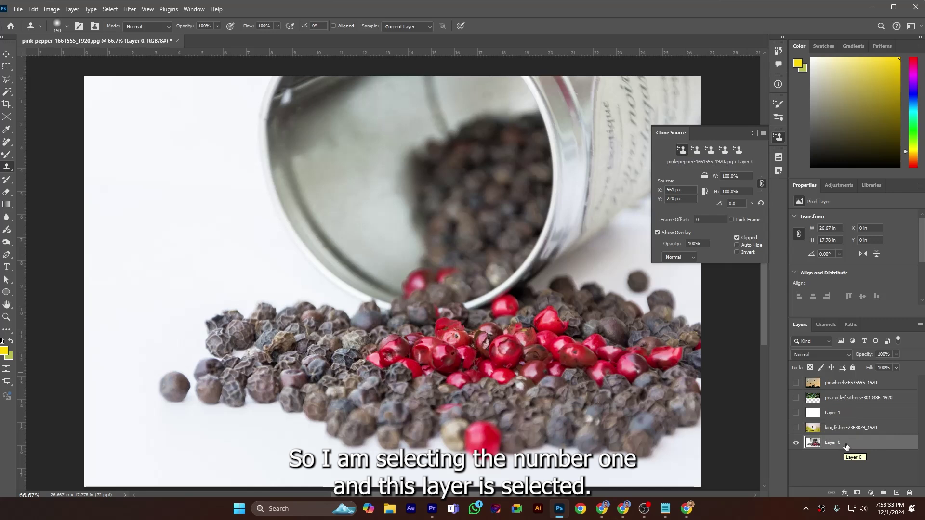
# - Sample the left peppercorn cluster as source 1 and the tin's left rim as source 2, using a 400 px brush
pyautogui.click(240, 304)
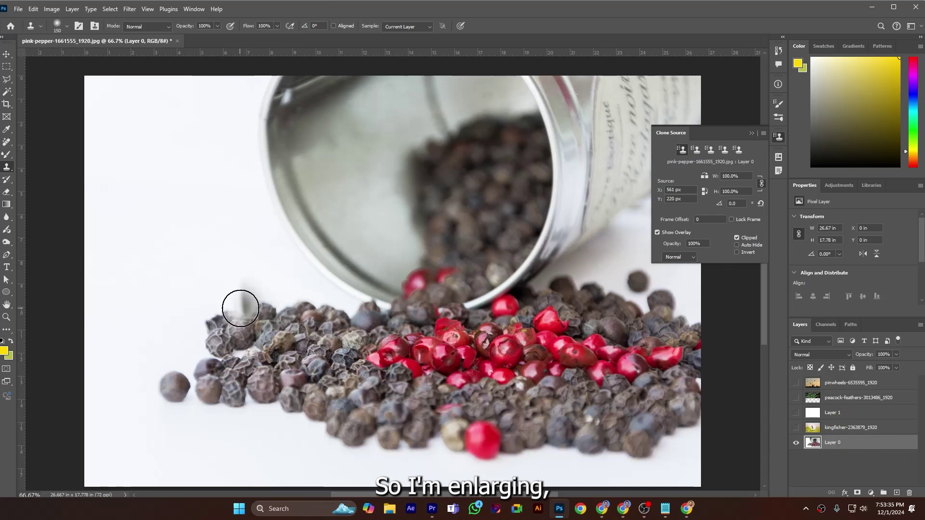
pyautogui.press(']')
pyautogui.press(']')
pyautogui.press(']')
pyautogui.press(']')
pyautogui.press(']')
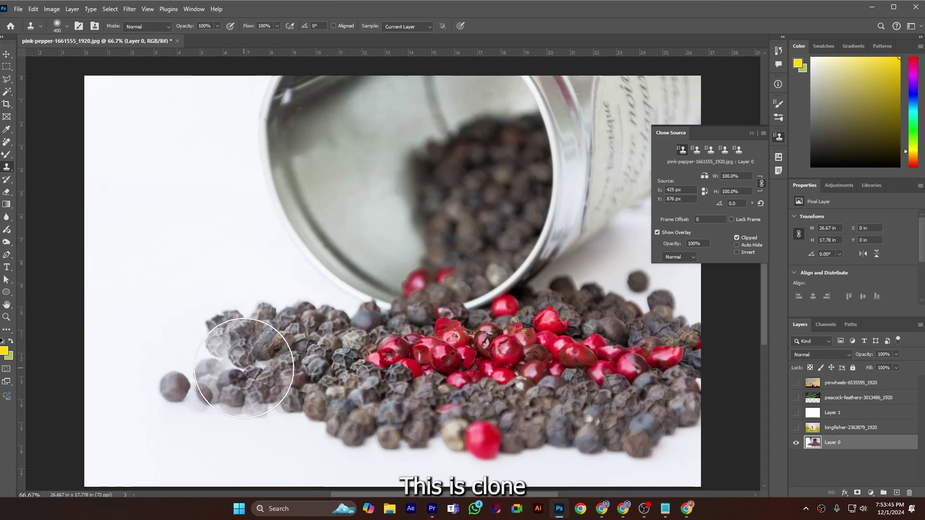
pyautogui.click(696, 150)
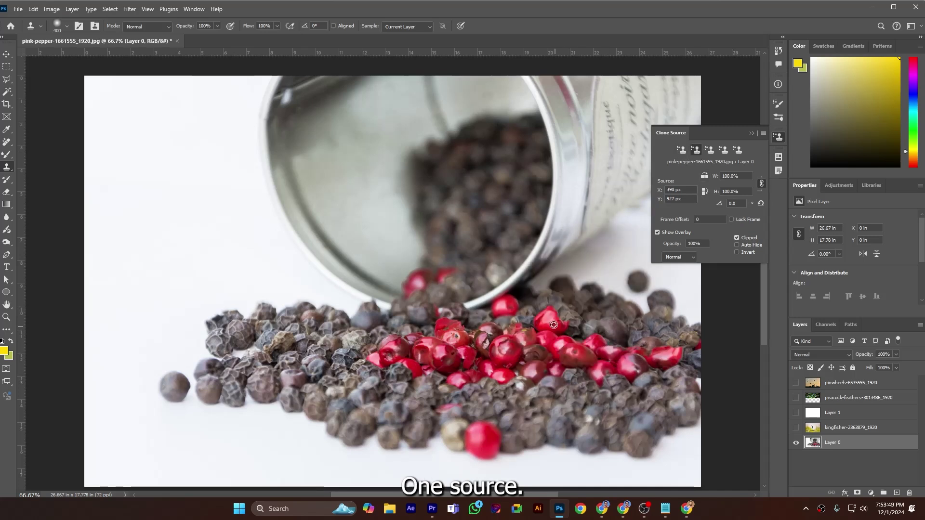
pyautogui.keyDown('alt'); pyautogui.click(266, 151); pyautogui.keyUp('alt')
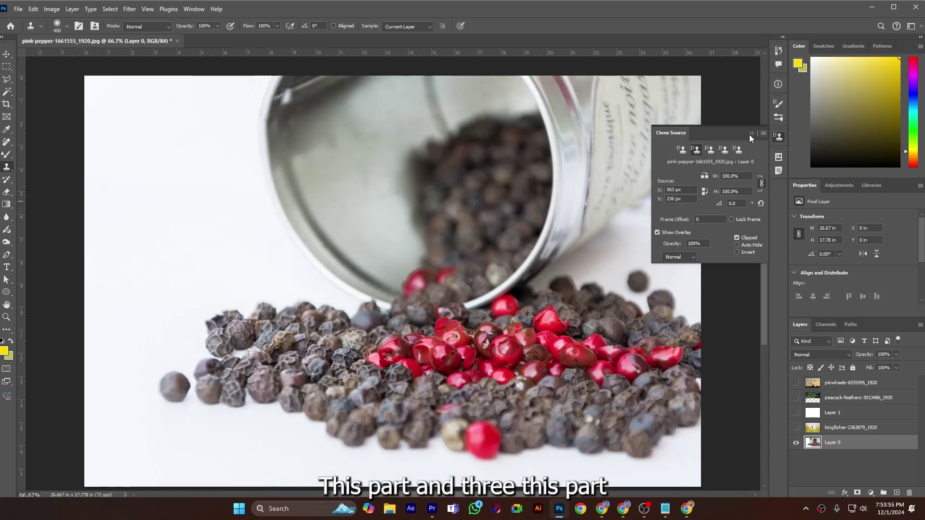
# - Sample the central red peppers as clone source 3
pyautogui.click(708, 149)
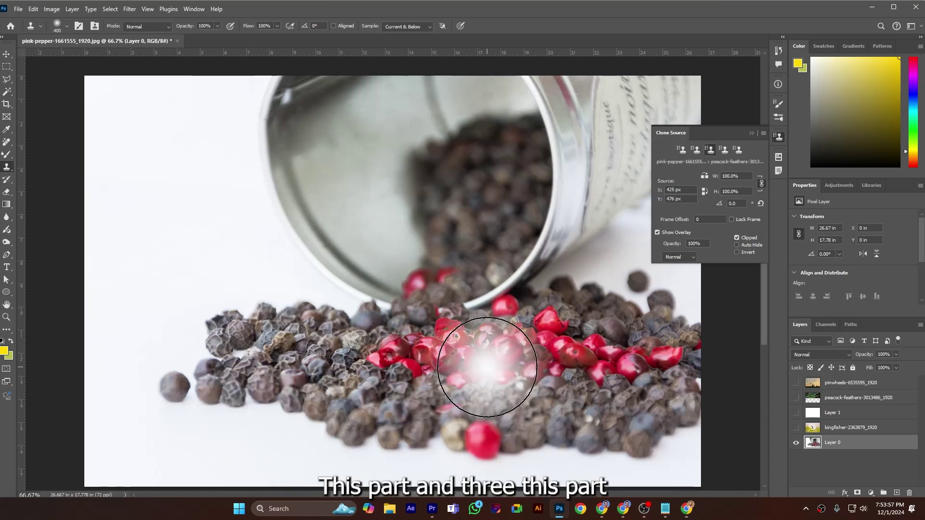
pyautogui.click(486, 367)
pyautogui.keyDown('alt'); pyautogui.click(487, 367); pyautogui.keyUp('alt')
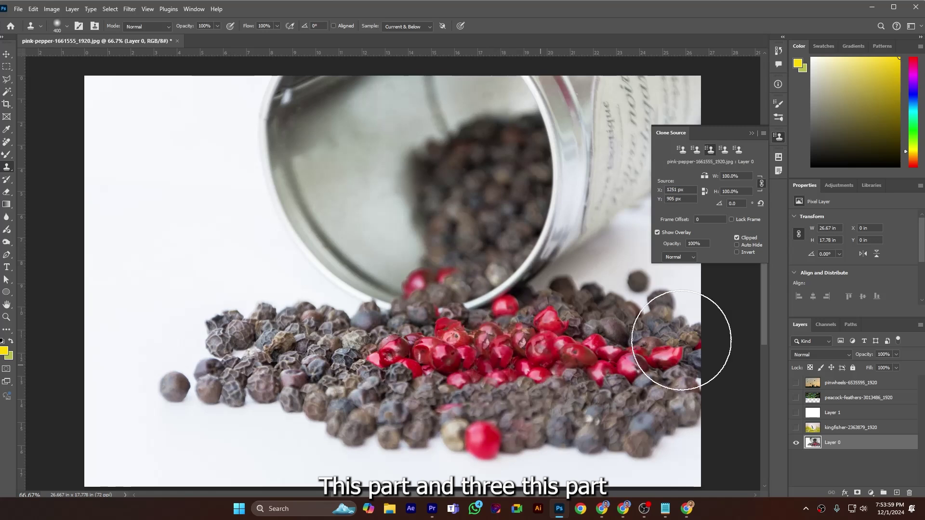
# - Return to clone source 1 and toggle Show Overlay off and back on
pyautogui.click(696, 152)
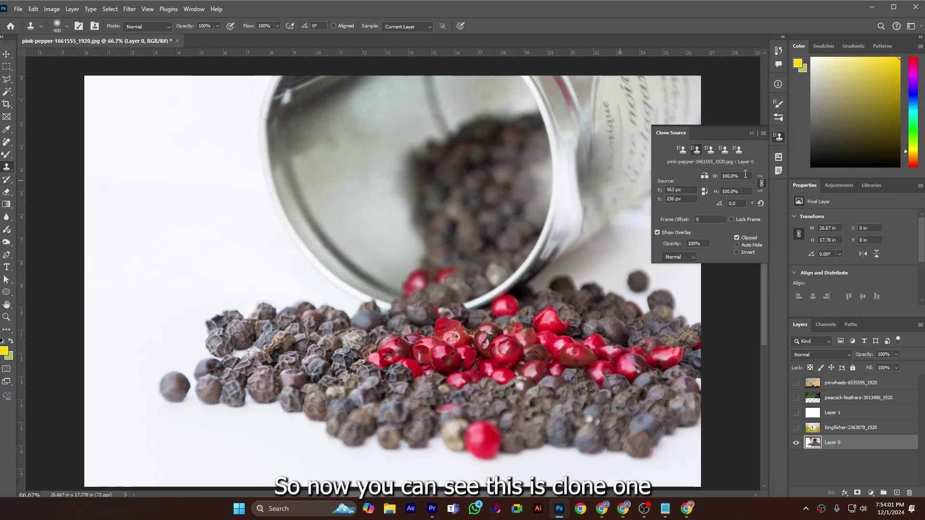
pyautogui.click(681, 150)
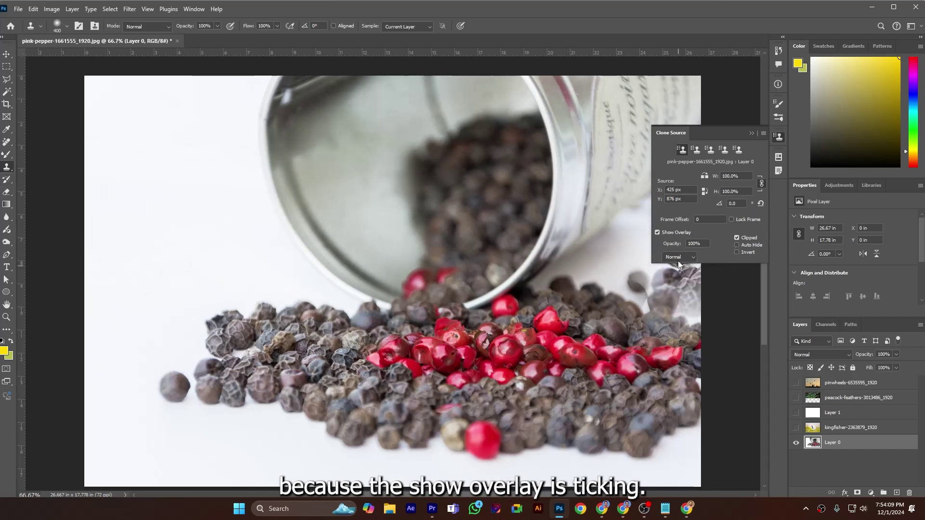
pyautogui.click(657, 232)
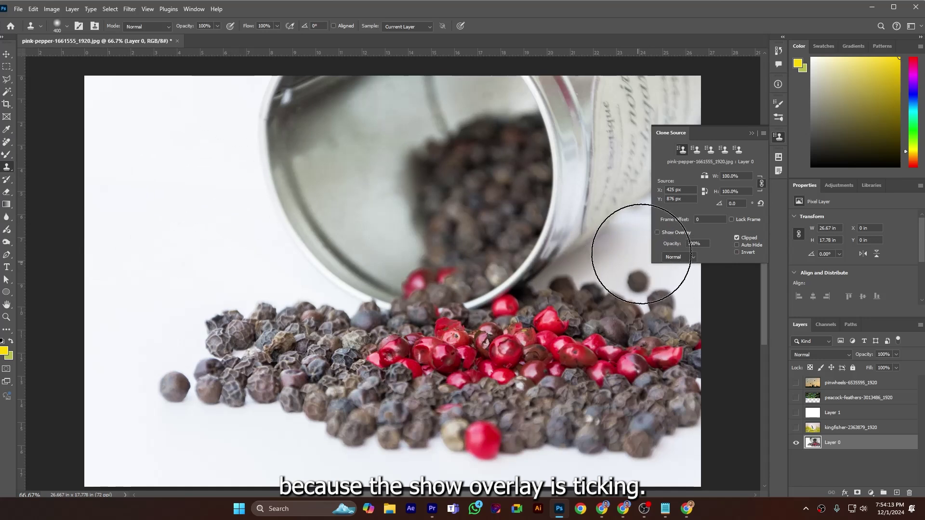
pyautogui.click(657, 232)
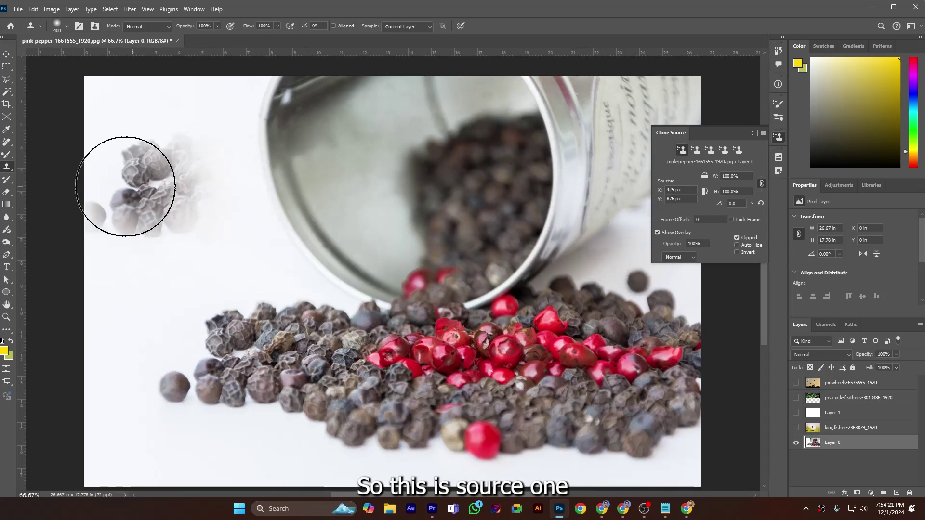
# - Paint faded peppercorns and the tin's edge into the upper-left white area from sources 1 and 2
pyautogui.moveTo(134, 175)
pyautogui.mouseDown()
pyautogui.moveTo(154, 182)
pyautogui.moveTo(149, 171)
pyautogui.moveTo(165, 169)
pyautogui.moveTo(149, 165)
pyautogui.mouseUp()
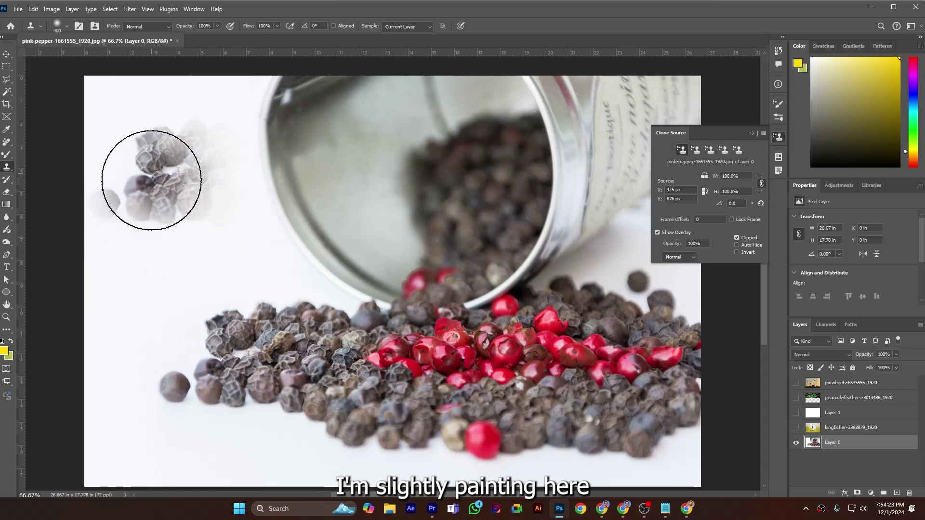
pyautogui.click(695, 149)
pyautogui.moveTo(215, 149)
pyautogui.mouseDown()
pyautogui.moveTo(212, 148)
pyautogui.moveTo(225, 184)
pyautogui.moveTo(266, 220)
pyautogui.moveTo(240, 111)
pyautogui.mouseUp()
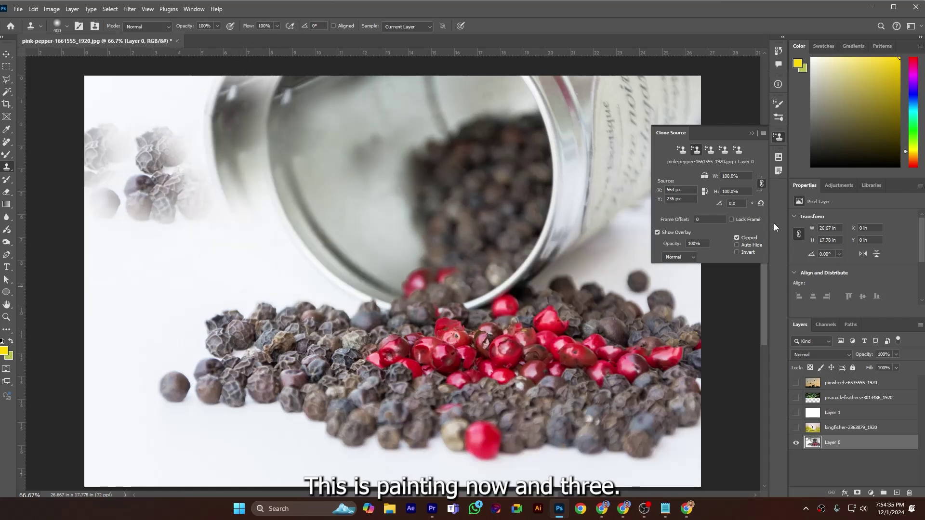
# - Paint red peppers from source 3 into the upper left and make the kingfisher layer visible
pyautogui.click(708, 150)
pyautogui.moveTo(202, 241)
pyautogui.mouseDown()
pyautogui.moveTo(222, 258)
pyautogui.moveTo(216, 241)
pyautogui.moveTo(205, 255)
pyautogui.moveTo(224, 253)
pyautogui.mouseUp()
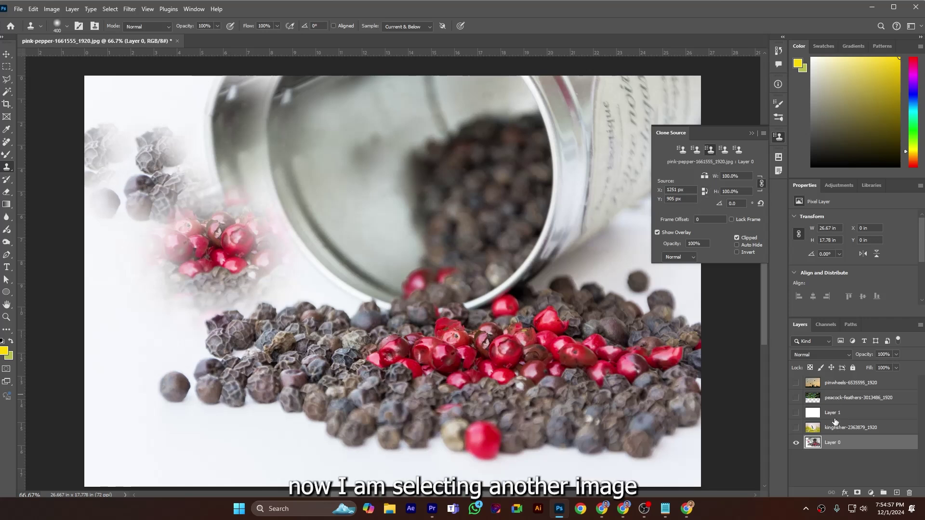
pyautogui.click(796, 427)
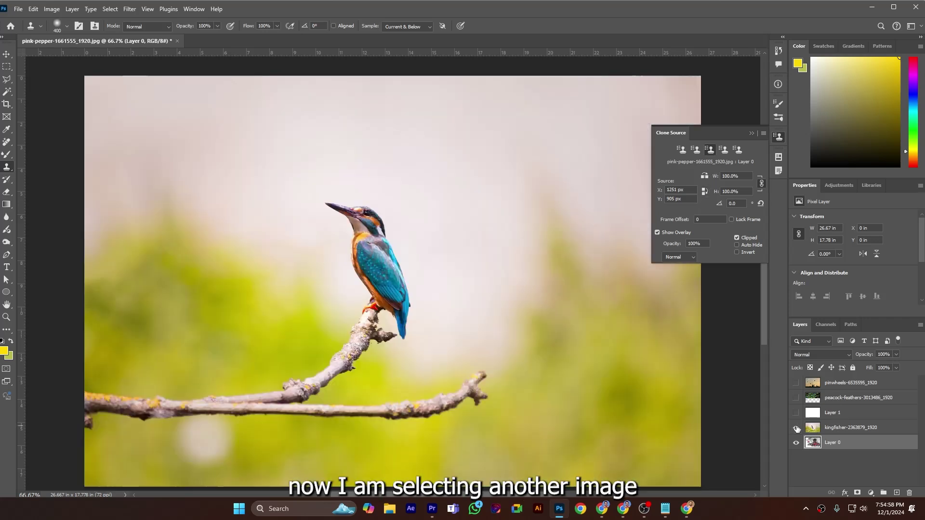
# - Select the kingfisher layer, enlarge the brush to 700 px and sample the kingfisher as clone source
pyautogui.click(830, 429)
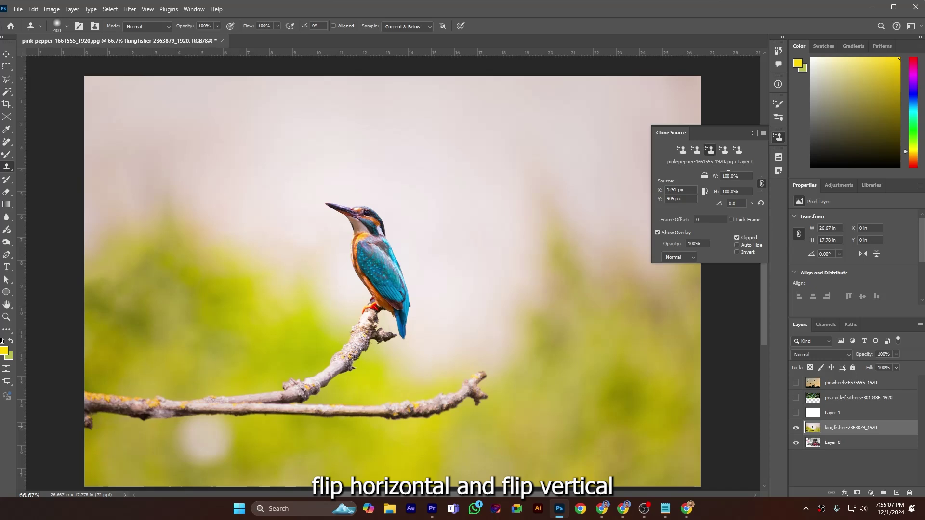
pyautogui.moveTo(359, 217); pyautogui.dragTo(371, 235)
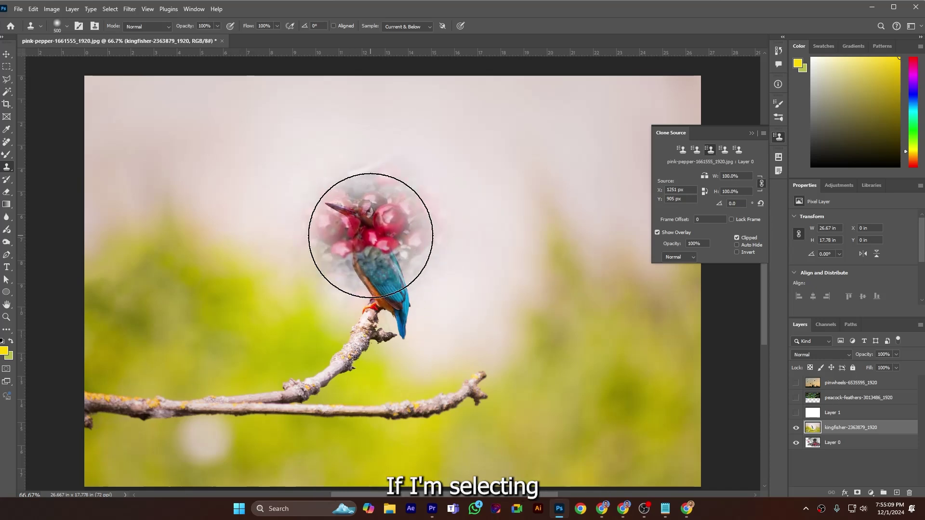
pyautogui.press(']')
pyautogui.press(']')
pyautogui.press(']')
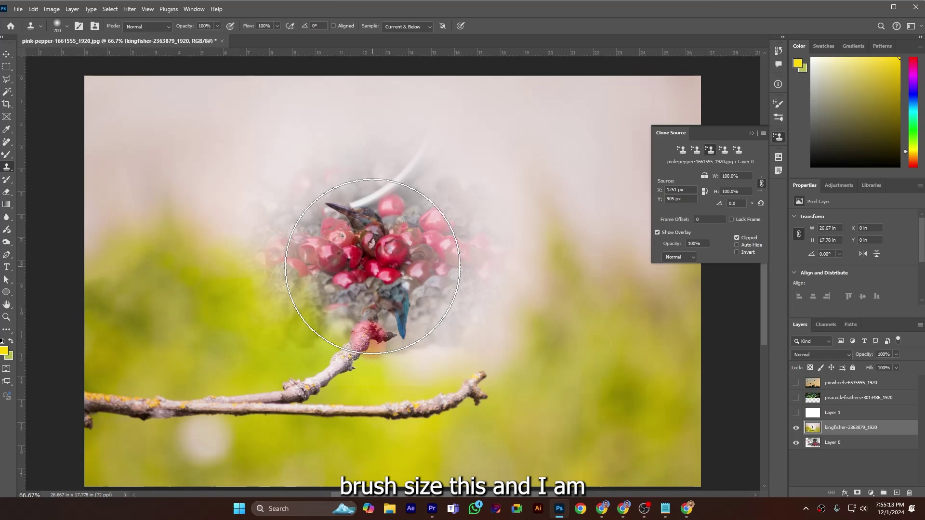
pyautogui.press('alt')
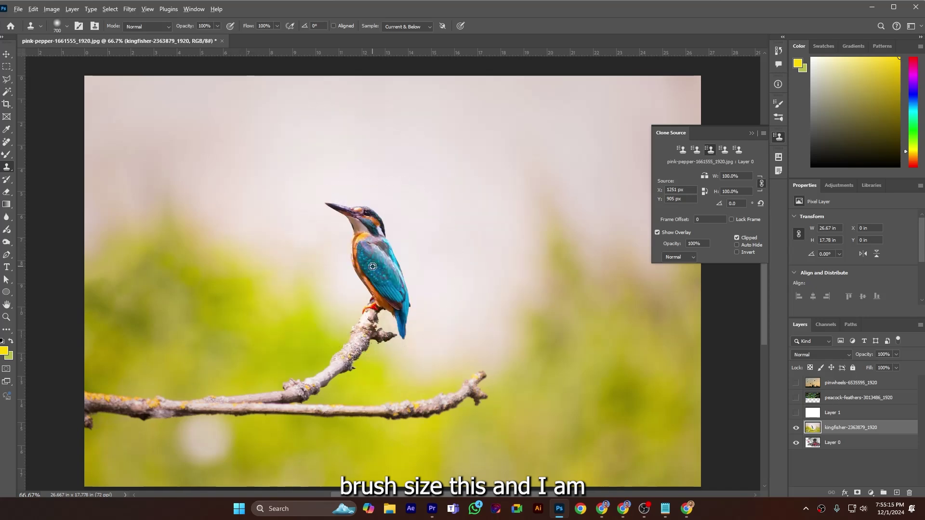
pyautogui.keyDown('alt'); pyautogui.click(372, 266); pyautogui.keyUp('alt')
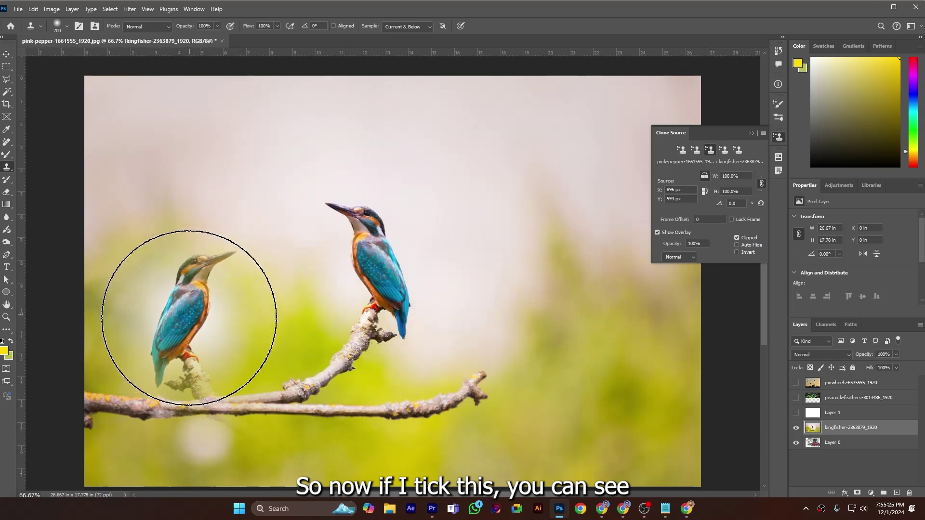
# - Try upright and flipped kingfisher copies, undo them, and turn Flip back off
pyautogui.click(185, 333)
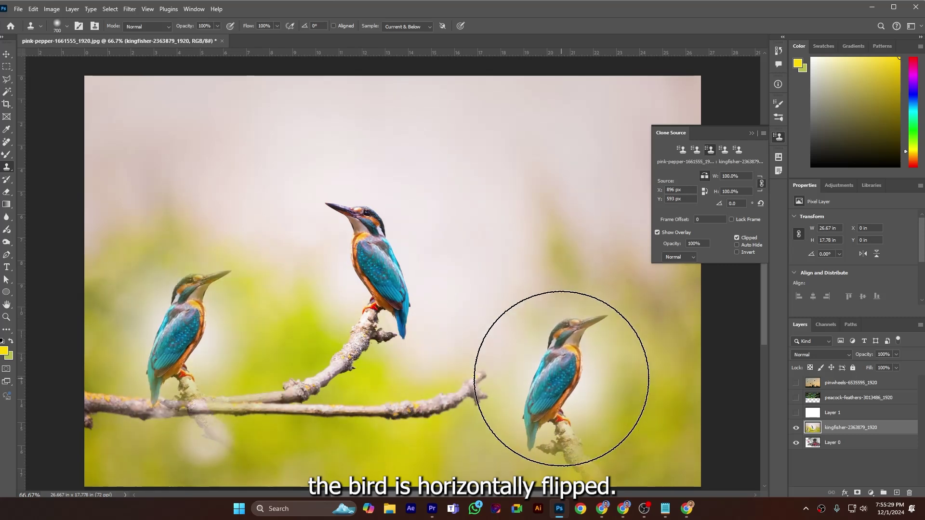
pyautogui.hotkey('ctrl', 'z')
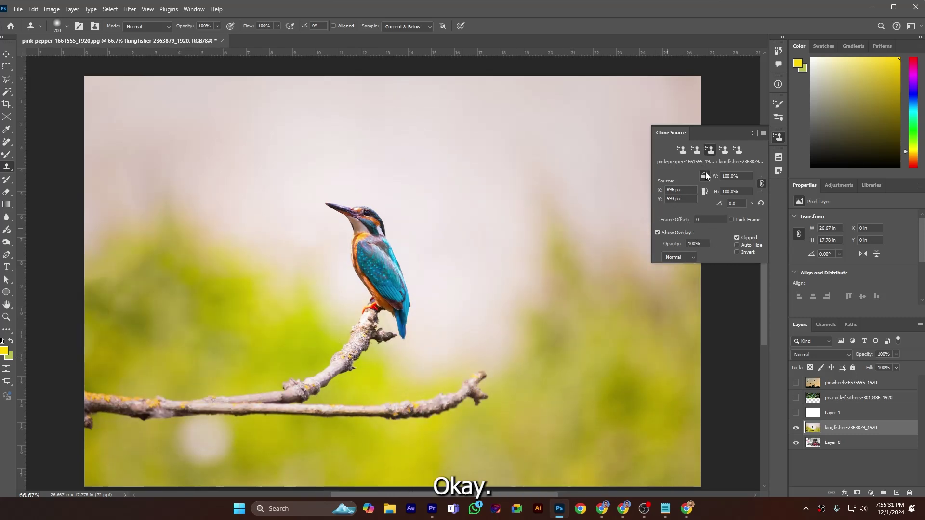
pyautogui.click(704, 192)
pyautogui.moveTo(260, 337); pyautogui.dragTo(229, 345)
pyautogui.moveTo(462, 380)
pyautogui.mouseDown()
pyautogui.moveTo(500, 372)
pyautogui.moveTo(503, 387)
pyautogui.mouseUp()
pyautogui.hotkey('ctrl', 'z')
pyautogui.hotkey('ctrl', 'z')
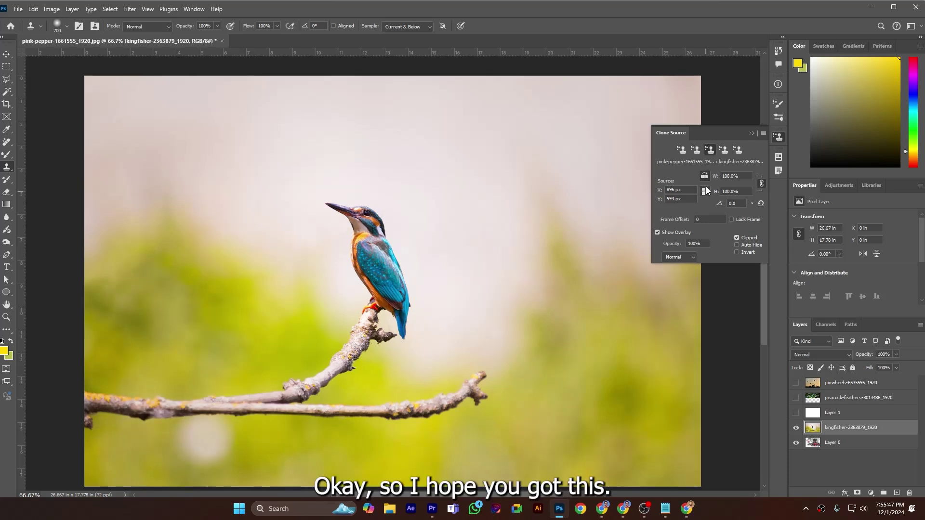
pyautogui.click(704, 177)
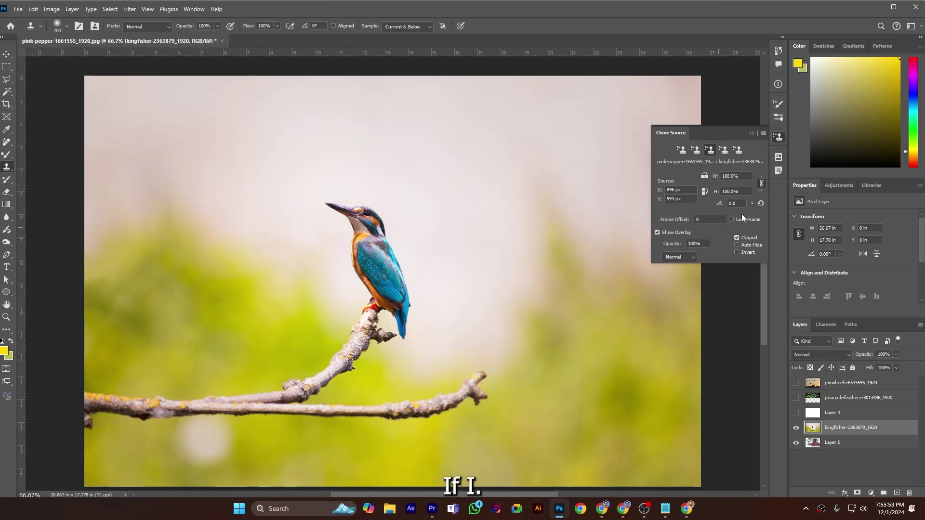
# - Try clone scale values of 70% and 5% and toggle the overlay preview
pyautogui.doubleClick(742, 176)
pyautogui.write('70')
pyautogui.press('Return')
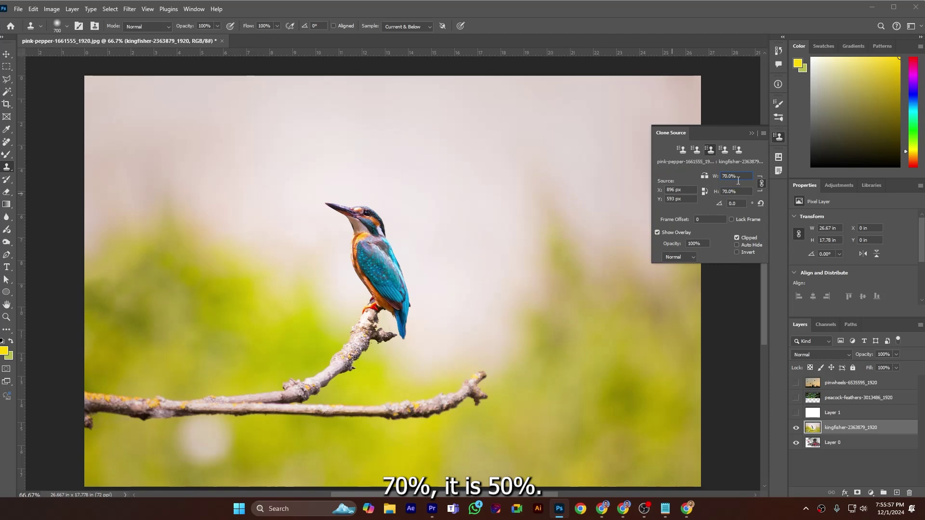
pyautogui.write('5')
pyautogui.press('Return')
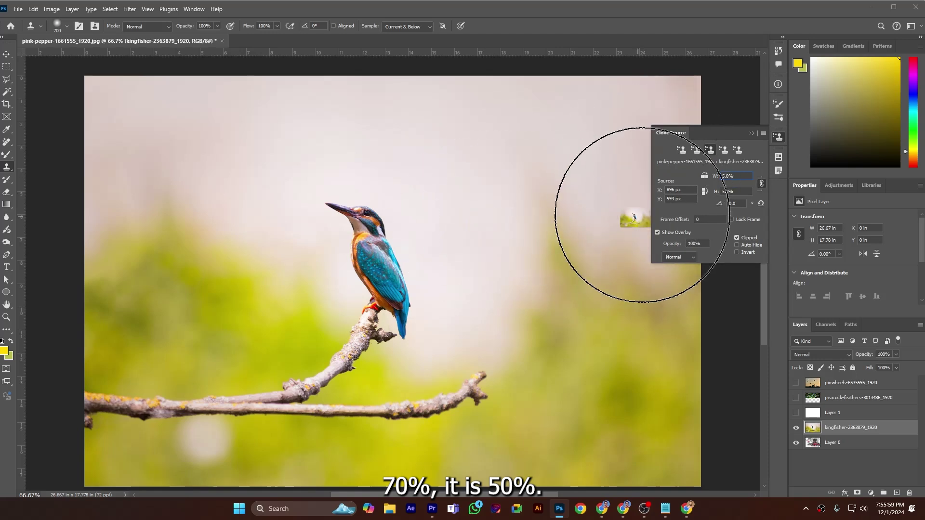
pyautogui.click(657, 233)
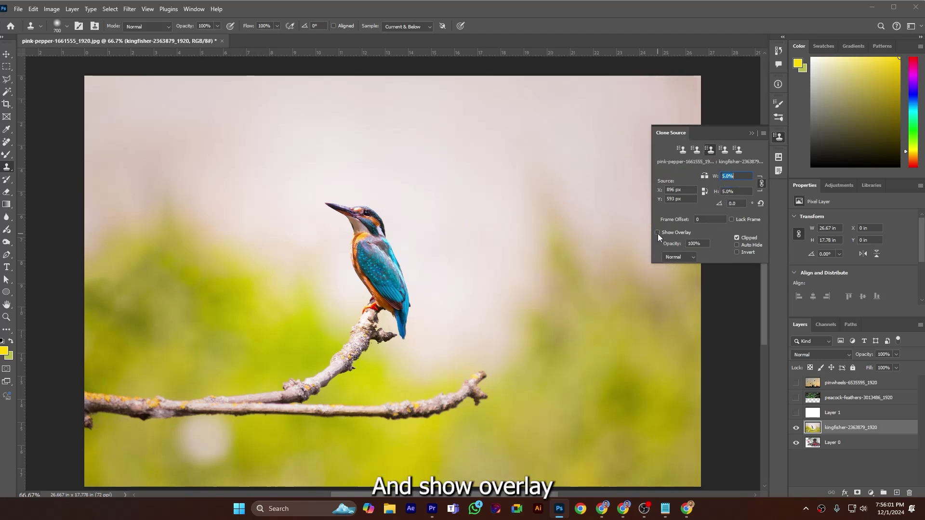
# - Set clone scale to 50% and stamp half-size kingfisher copies on the left branch and lower right
pyautogui.write('50')
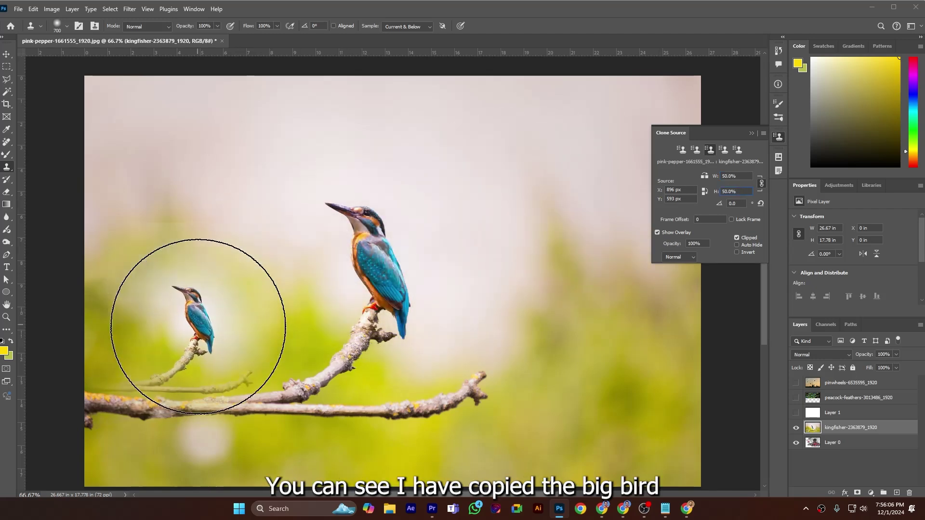
pyautogui.moveTo(299, 352); pyautogui.dragTo(279, 381)
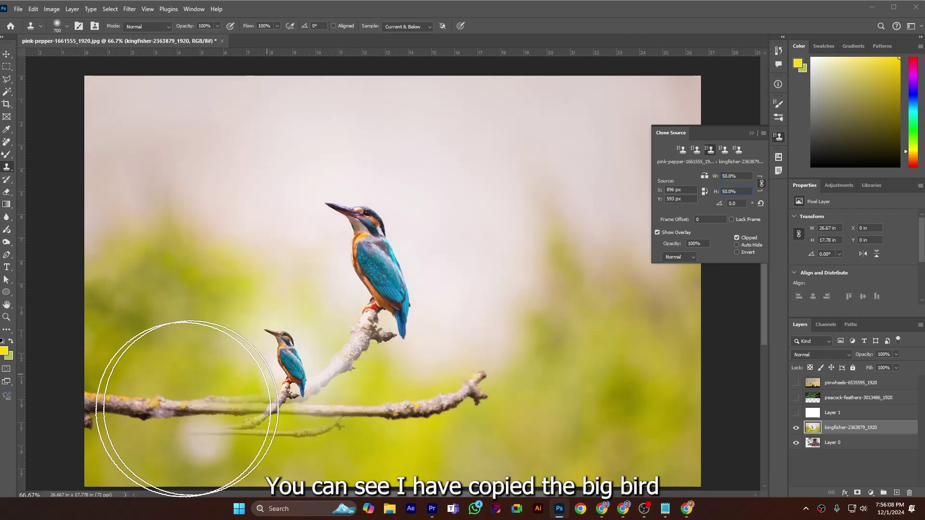
pyautogui.hotkey('ctrl', 'z')
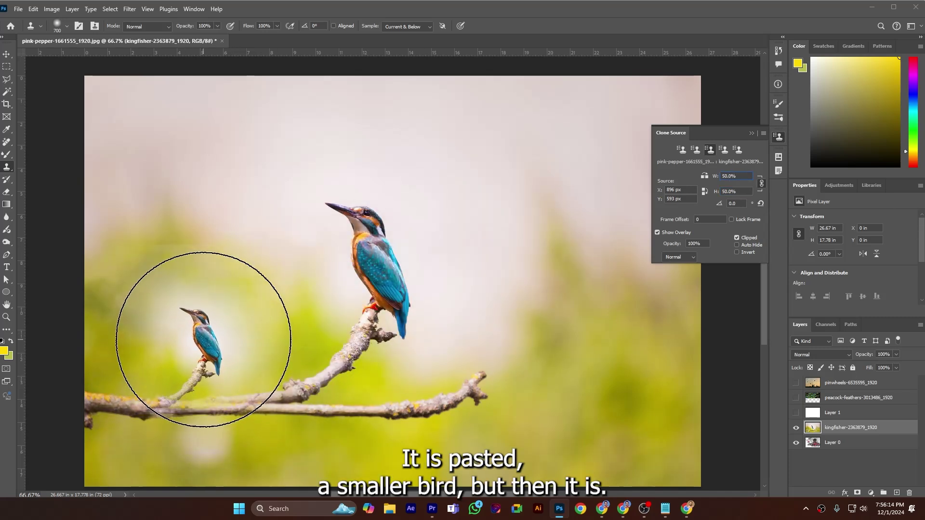
pyautogui.click(204, 340)
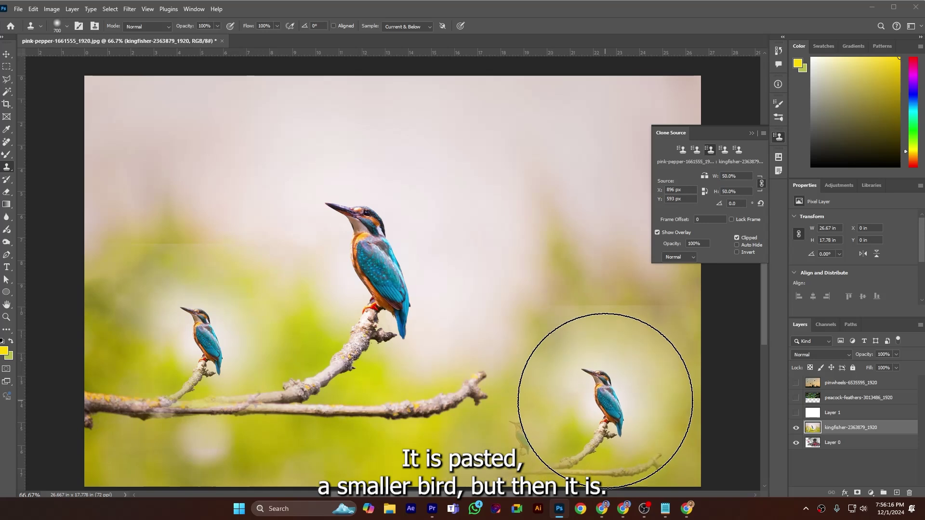
pyautogui.click(593, 393)
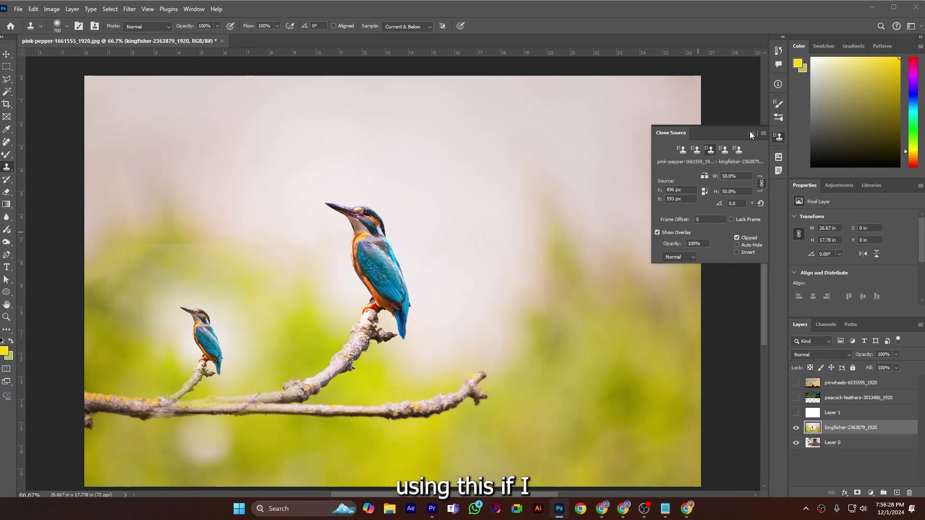
# - Set clone scale to 150%, paint an enlarged kingfisher right of the original, and uncheck Aligned
pyautogui.click(734, 177)
pyautogui.write('15')
pyautogui.moveTo(359, 195)
pyautogui.mouseDown()
pyautogui.moveTo(446, 219)
pyautogui.moveTo(470, 295)
pyautogui.moveTo(522, 320)
pyautogui.moveTo(501, 314)
pyautogui.mouseUp()
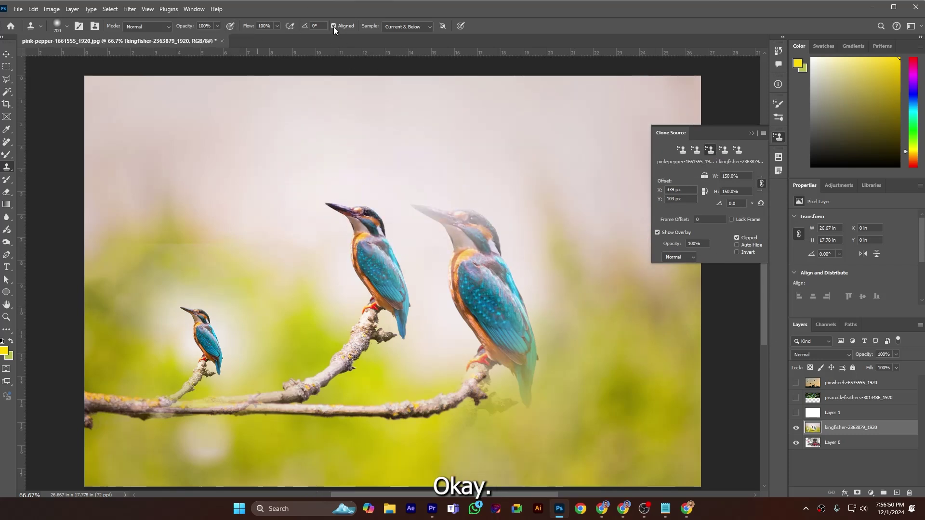
pyautogui.click(334, 26)
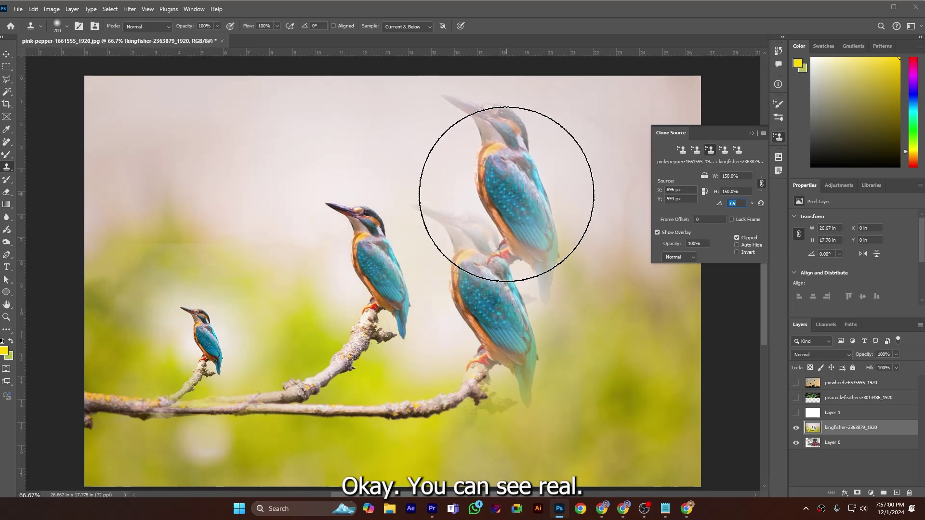
# - Rotate the clone source to -90° and turn on the Invert overlay preview
pyautogui.hotkey('alt', 'shift', ',')
pyautogui.hotkey('alt', 'shift', ',')
pyautogui.hotkey('alt', 'shift', ',')
pyautogui.hotkey('alt', 'shift', ',')
pyautogui.hotkey('alt', 'shift', ',')
pyautogui.hotkey('alt', 'shift', ',')
pyautogui.hotkey('alt', 'shift', ',')
pyautogui.hotkey('alt', 'shift', ',')
pyautogui.hotkey('alt', 'shift', ',')
pyautogui.hotkey('alt', 'shift', ',')
pyautogui.hotkey('alt', 'shift', ',')
pyautogui.hotkey('alt', 'shift', ',')
pyautogui.hotkey('alt', 'shift', ',')
pyautogui.hotkey('alt', 'shift', ',')
pyautogui.hotkey('alt', 'shift', ',')
pyautogui.hotkey('alt', 'shift', ',')
pyautogui.hotkey('alt', 'shift', ',')
pyautogui.hotkey('alt', 'shift', ',')
pyautogui.hotkey('alt', 'shift', ',')
pyautogui.hotkey('alt', 'shift', ',')
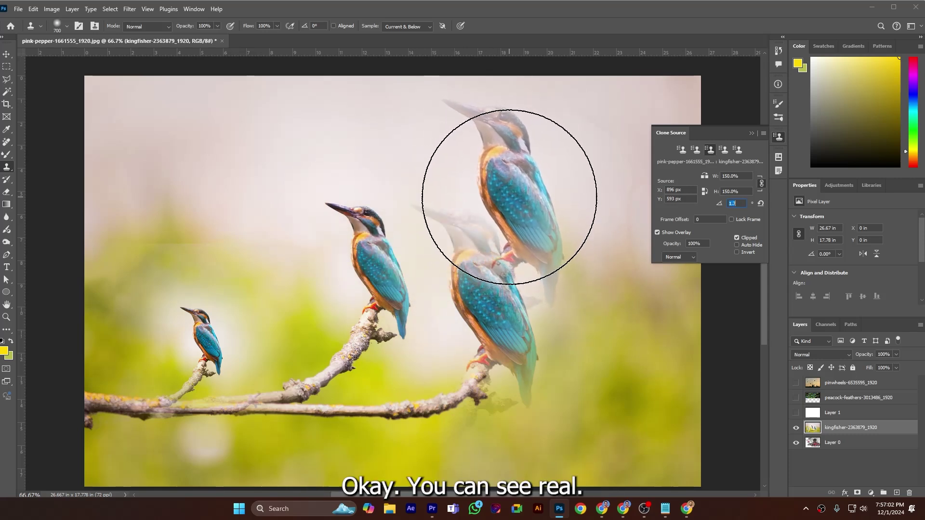
pyautogui.hotkey('alt', 'shift', '.')
pyautogui.hotkey('alt', 'shift', '.')
pyautogui.hotkey('alt', 'shift', '.')
pyautogui.hotkey('alt', 'shift', '.')
pyautogui.hotkey('alt', 'shift', '.')
pyautogui.hotkey('alt', 'shift', '.')
pyautogui.hotkey('alt', 'shift', '.')
pyautogui.hotkey('alt', 'shift', '.')
pyautogui.hotkey('alt', 'shift', '.')
pyautogui.hotkey('alt', 'shift', '.')
pyautogui.hotkey('alt', 'shift', '.')
pyautogui.hotkey('alt', 'shift', '.')
pyautogui.hotkey('alt', 'shift', '.')
pyautogui.hotkey('alt', 'shift', '.')
pyautogui.hotkey('alt', 'shift', '.')
pyautogui.hotkey('alt', 'shift', '.')
pyautogui.hotkey('alt', 'shift', '.')
pyautogui.hotkey('alt', 'shift', '.')
pyautogui.hotkey('alt', 'shift', '.')
pyautogui.hotkey('alt', 'shift', '.')
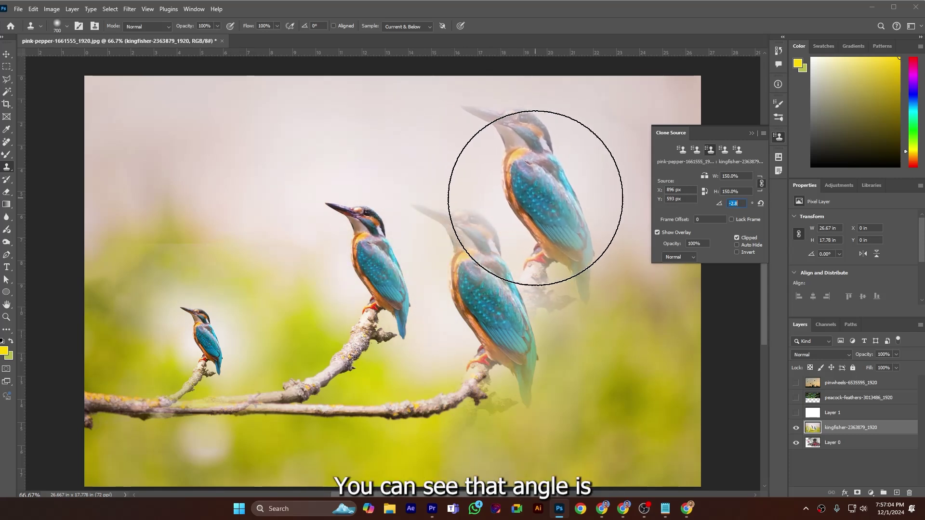
pyautogui.hotkey('alt', 'shift', '.')
pyautogui.hotkey('alt', 'shift', '.')
pyautogui.hotkey('alt', 'shift', '.')
pyautogui.hotkey('alt', 'shift', '.')
pyautogui.hotkey('alt', 'shift', '.')
pyautogui.hotkey('alt', 'shift', '.')
pyautogui.hotkey('alt', 'shift', '.')
pyautogui.hotkey('alt', 'shift', '.')
pyautogui.hotkey('alt', 'shift', '.')
pyautogui.hotkey('alt', 'shift', '.')
pyautogui.hotkey('alt', 'shift', '.')
pyautogui.hotkey('alt', 'shift', '.')
pyautogui.hotkey('alt', 'shift', '.')
pyautogui.hotkey('alt', 'shift', '.')
pyautogui.hotkey('alt', 'shift', '.')
pyautogui.hotkey('alt', 'shift', '.')
pyautogui.hotkey('alt', 'shift', '.')
pyautogui.hotkey('alt', 'shift', '.')
pyautogui.hotkey('alt', 'shift', '.')
pyautogui.hotkey('alt', 'shift', '.')
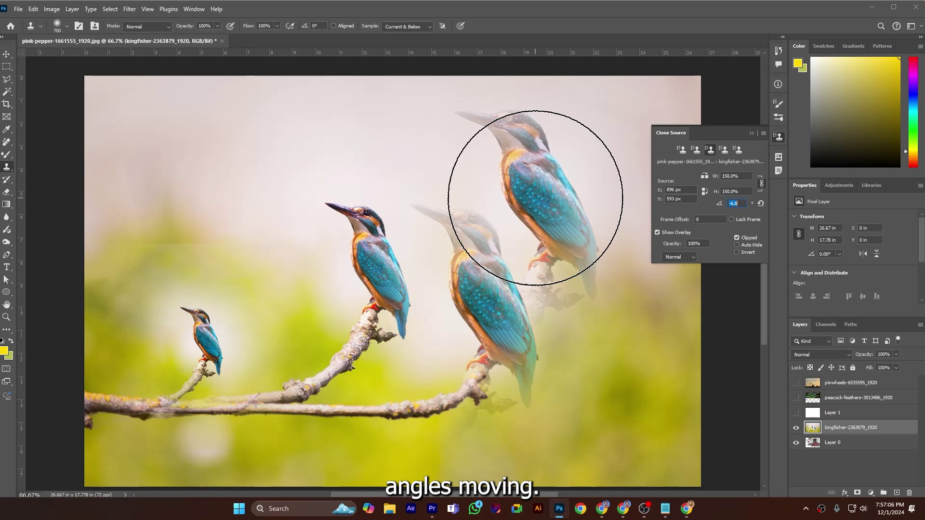
pyautogui.hotkey('alt', 'shift', '.')
pyautogui.hotkey('alt', 'shift', '.')
pyautogui.hotkey('alt', 'shift', '.')
pyautogui.hotkey('alt', 'shift', '.')
pyautogui.hotkey('alt', 'shift', '.')
pyautogui.hotkey('alt', 'shift', '.')
pyautogui.hotkey('alt', 'shift', '.')
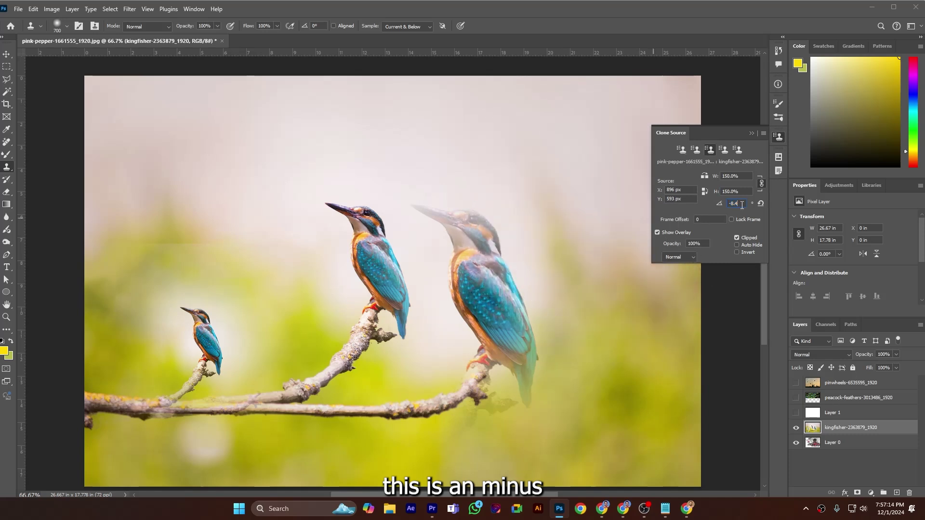
pyautogui.write('-90')
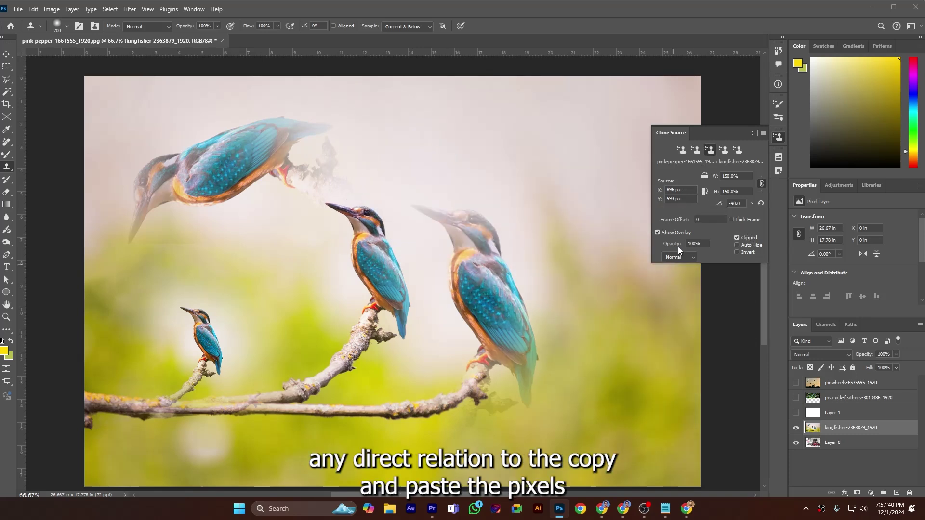
pyautogui.click(737, 251)
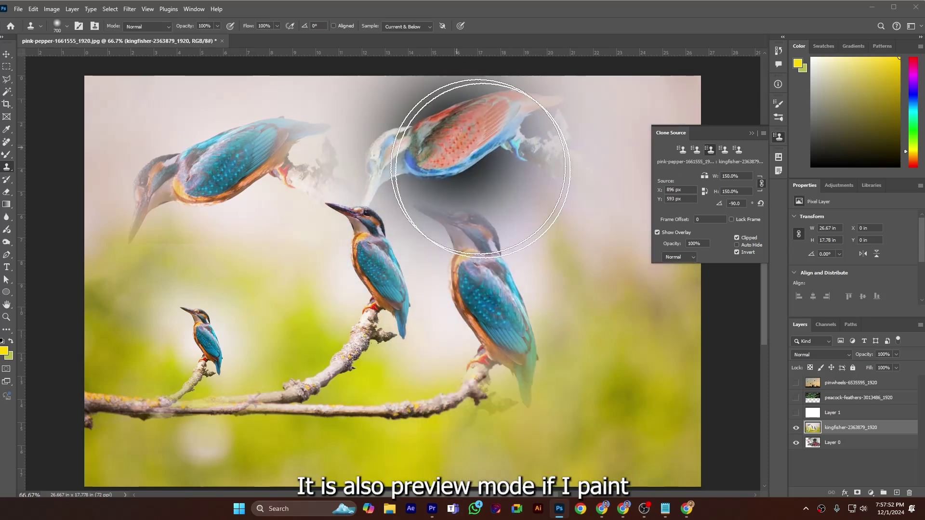
# - Stamp a rotated kingfisher copy at the upper right, then switch Invert preview off
pyautogui.click(527, 211)
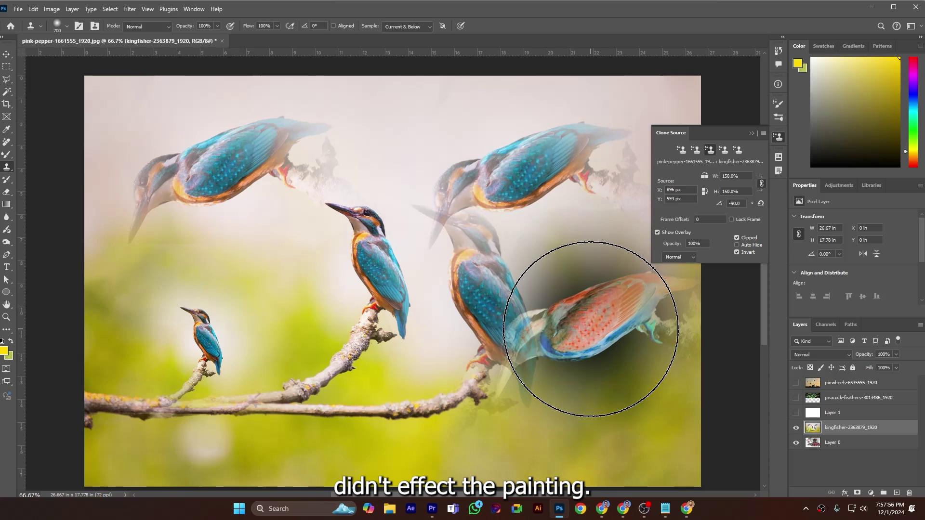
pyautogui.click(736, 253)
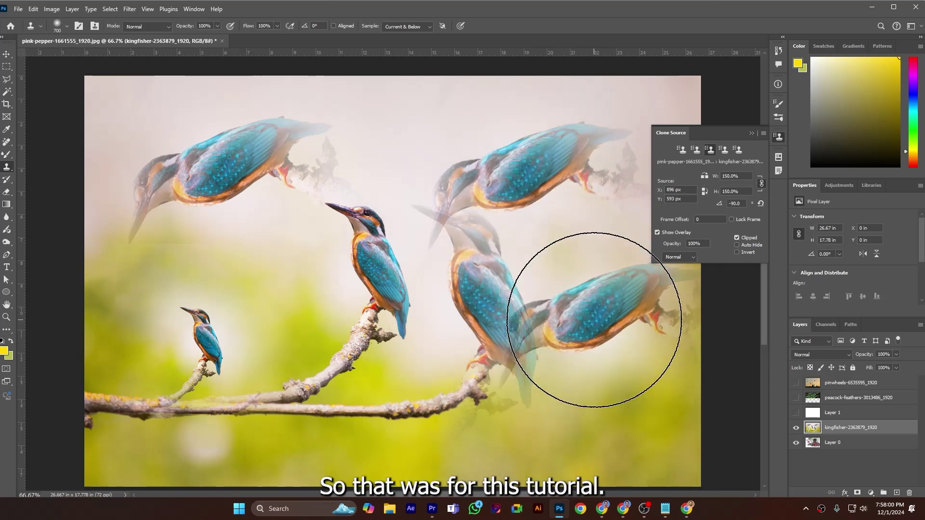